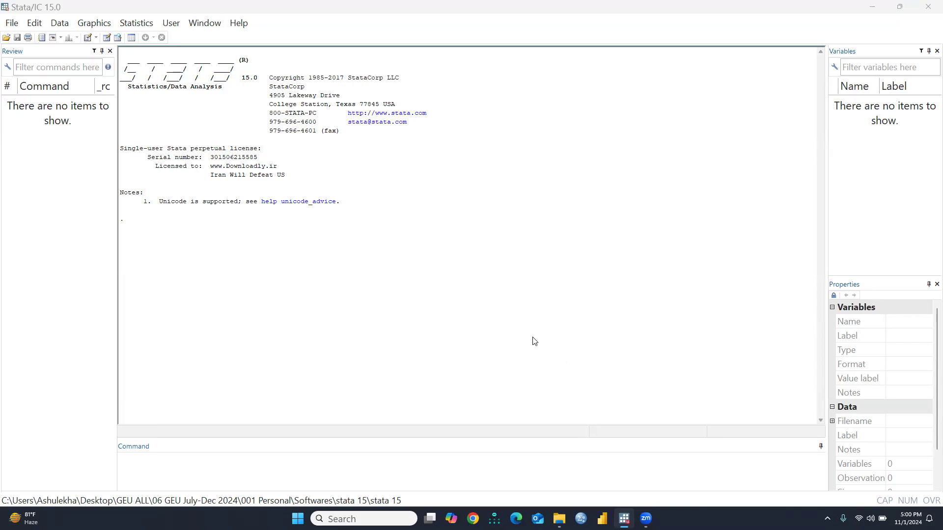
# Open EV.dta from the Structural Equation Modeling folder, loading 15 variables and 371 observations
pyautogui.click(12, 23)
pyautogui.click(44, 39)
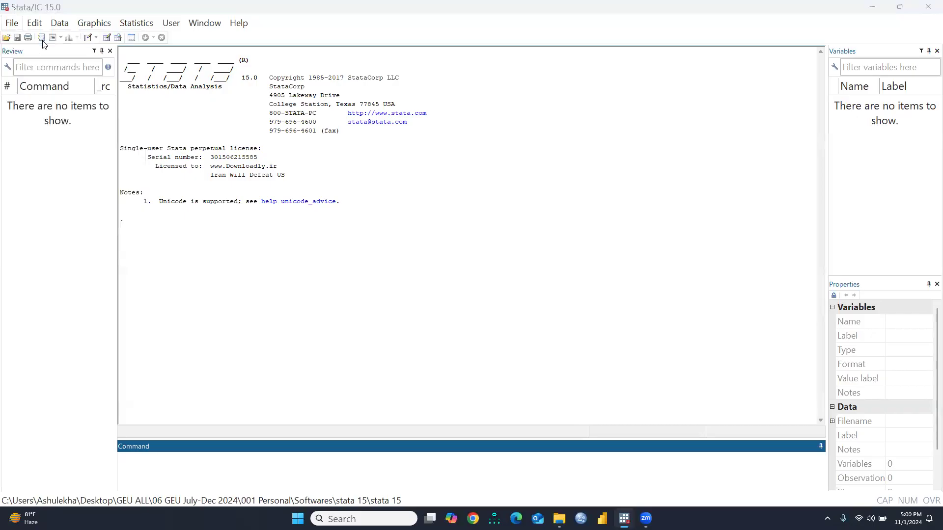
pyautogui.click(122, 135)
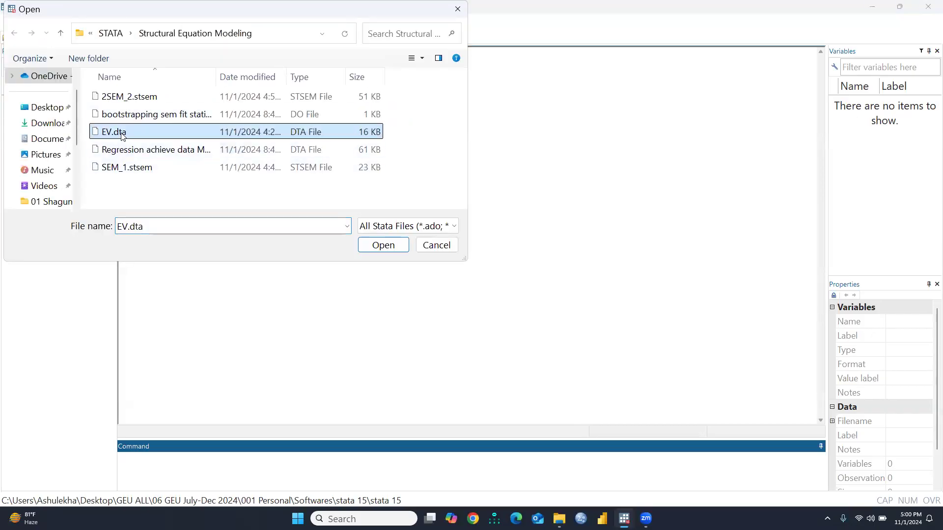
pyautogui.click(384, 248)
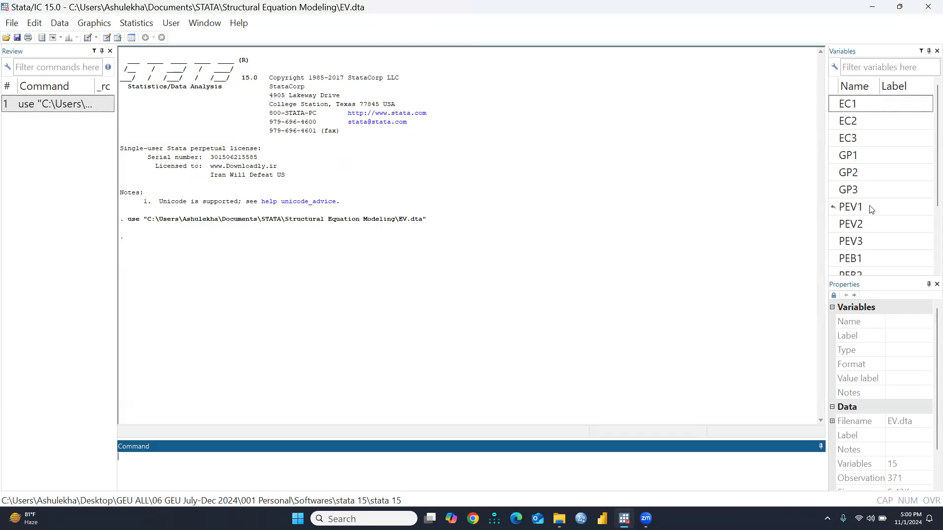
pyautogui.scroll(-2, 877, 160)
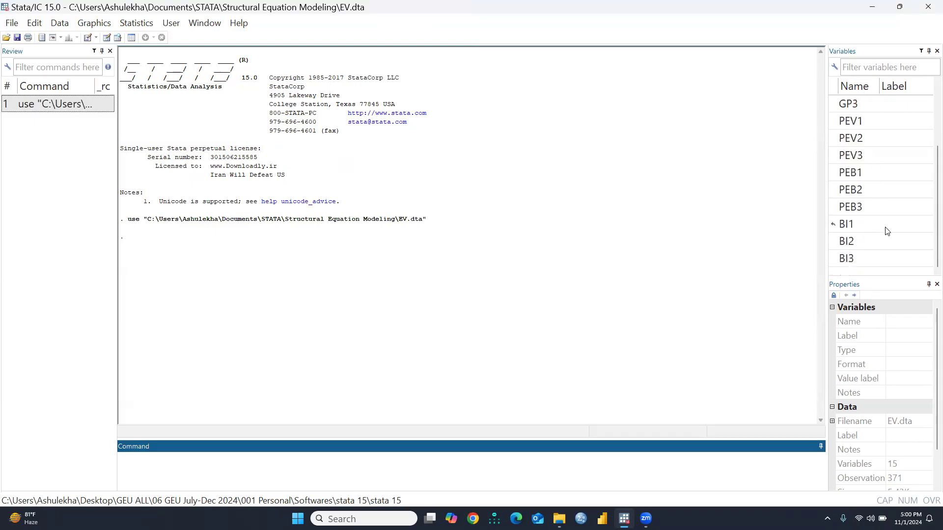
pyautogui.scroll(2, 887, 231)
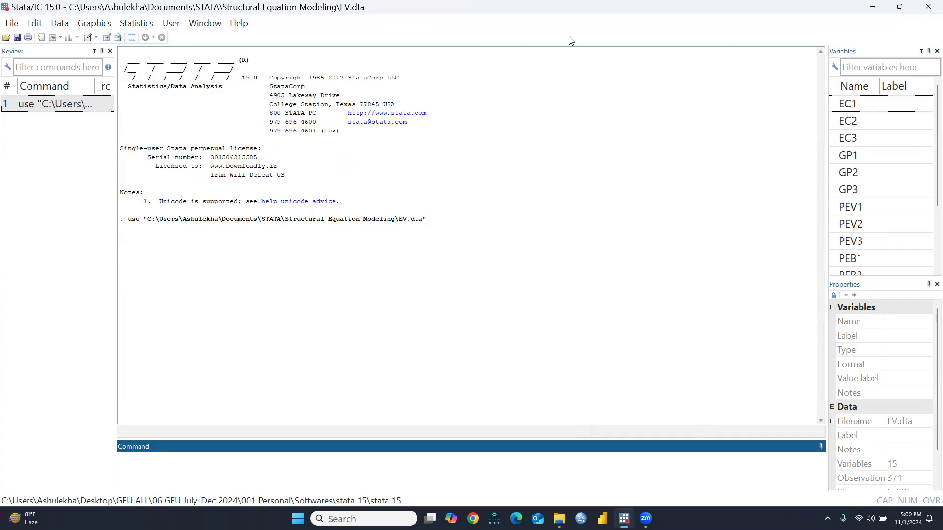
# Launch SEM model building and estimation from the Statistics menu to get a blank SEM_1 diagram
pyautogui.click(136, 26)
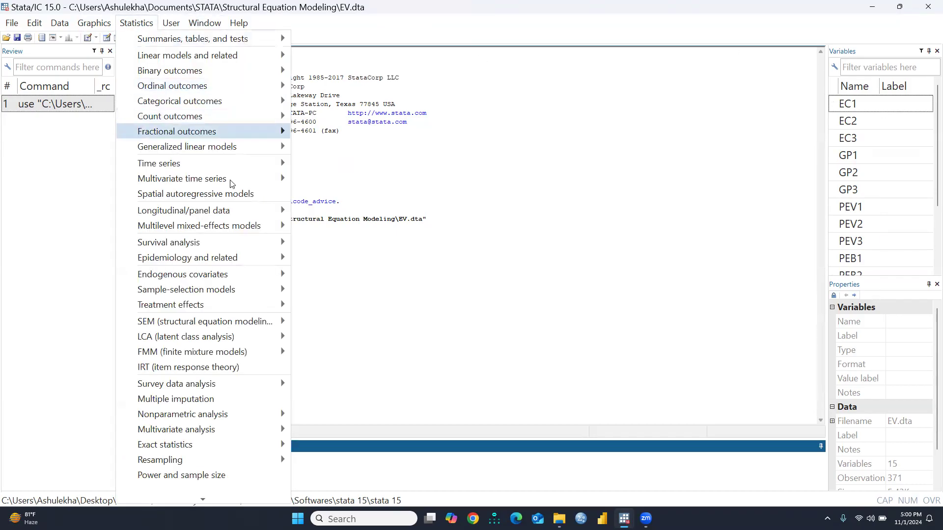
pyautogui.moveTo(182, 325)
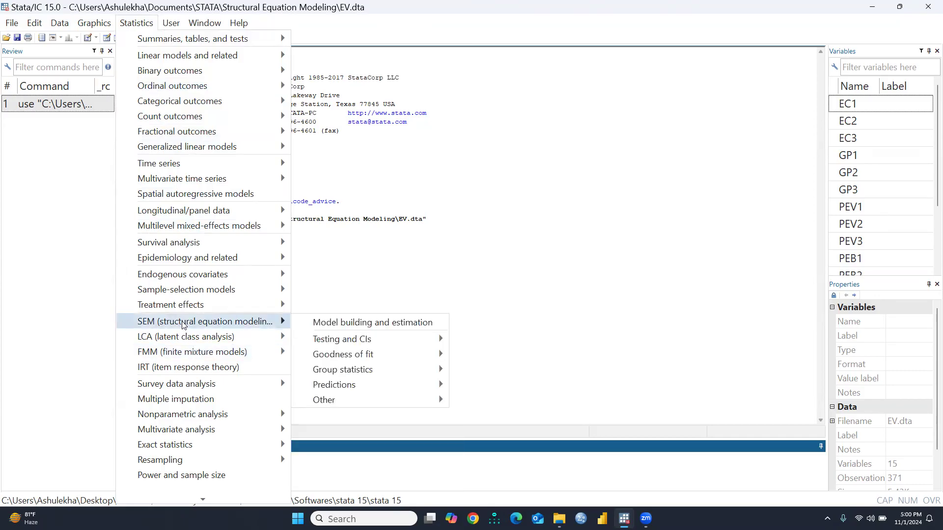
pyautogui.click(357, 327)
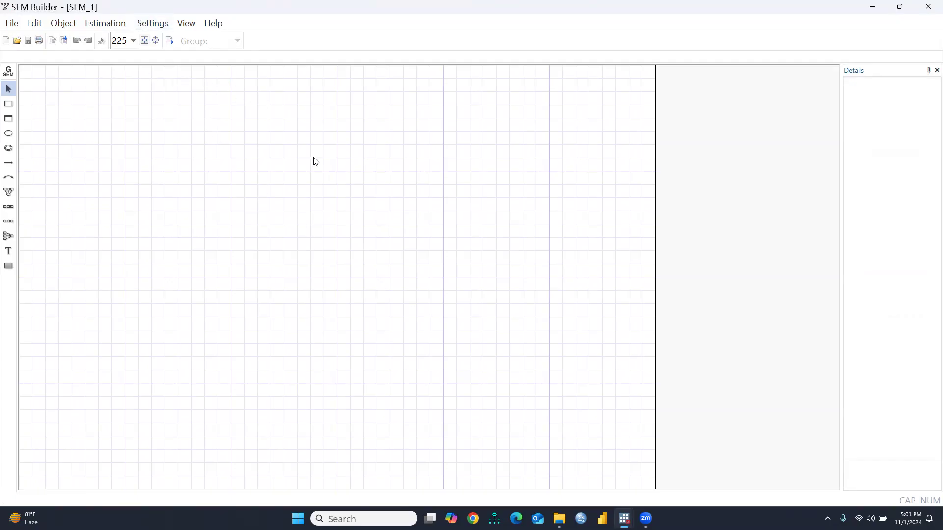
# Set the SEM Builder zoom to 100%, then to 200%
pyautogui.click(133, 41)
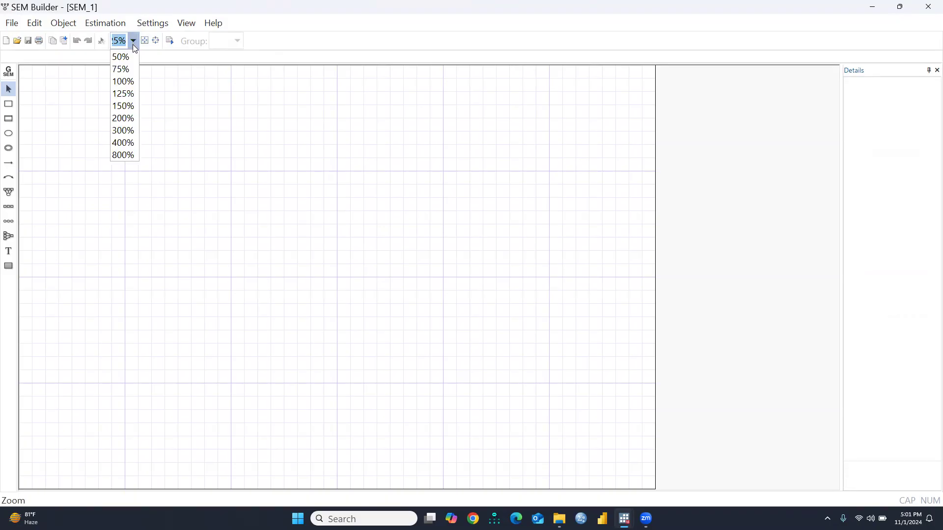
pyautogui.click(124, 82)
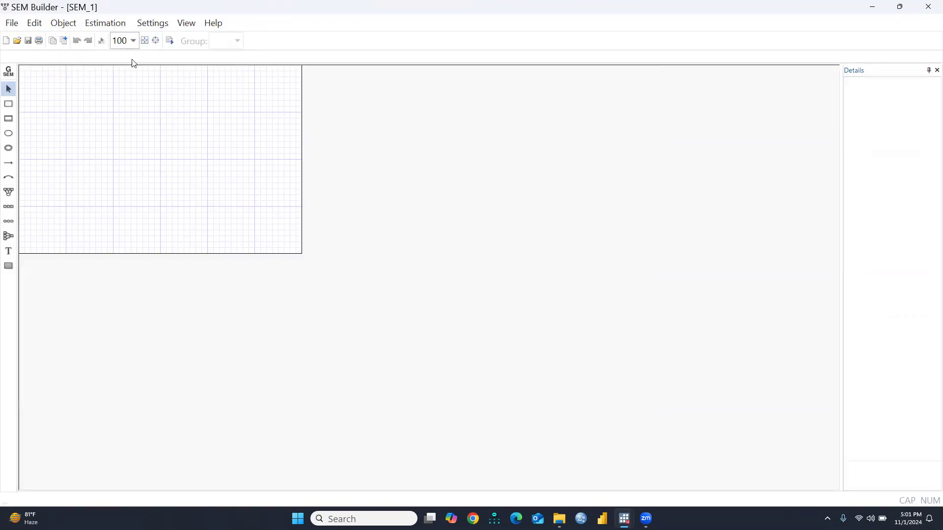
pyautogui.click(133, 41)
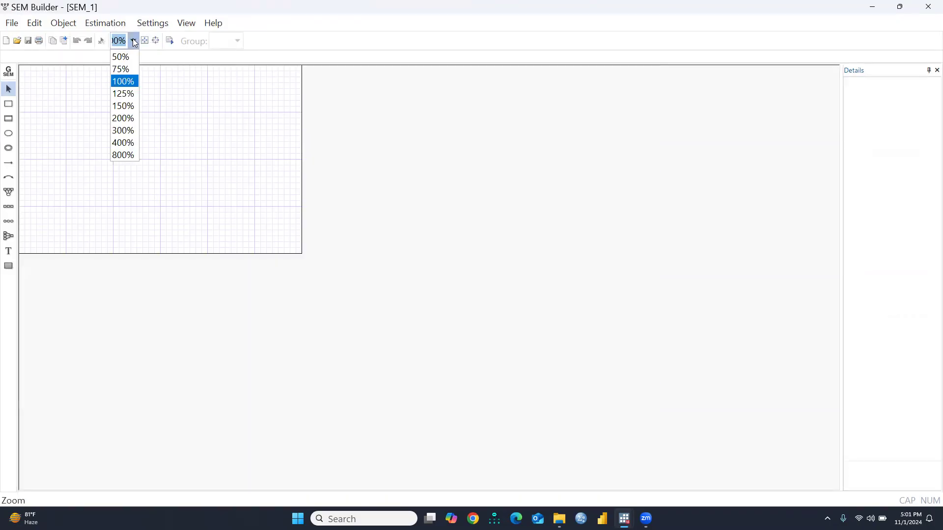
pyautogui.click(131, 118)
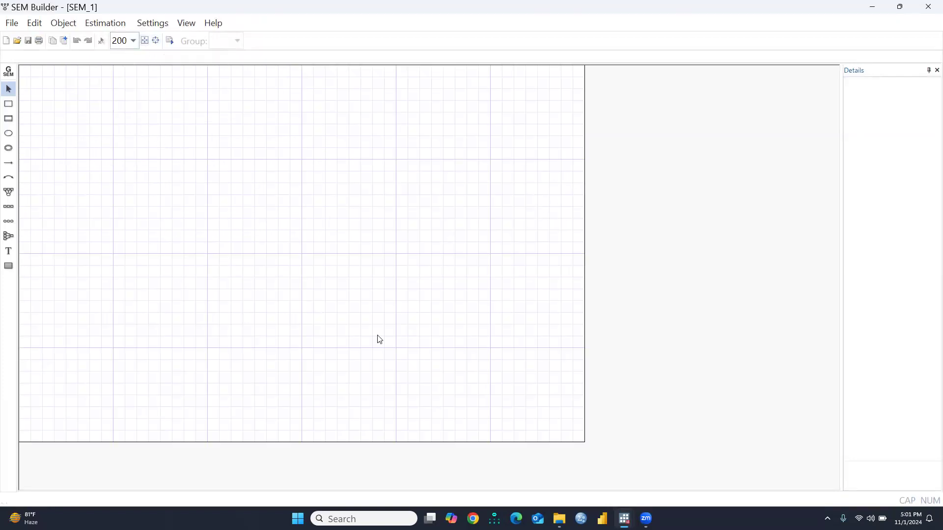
# Resize the canvas to 8 by 4 inches
pyautogui.click(155, 41)
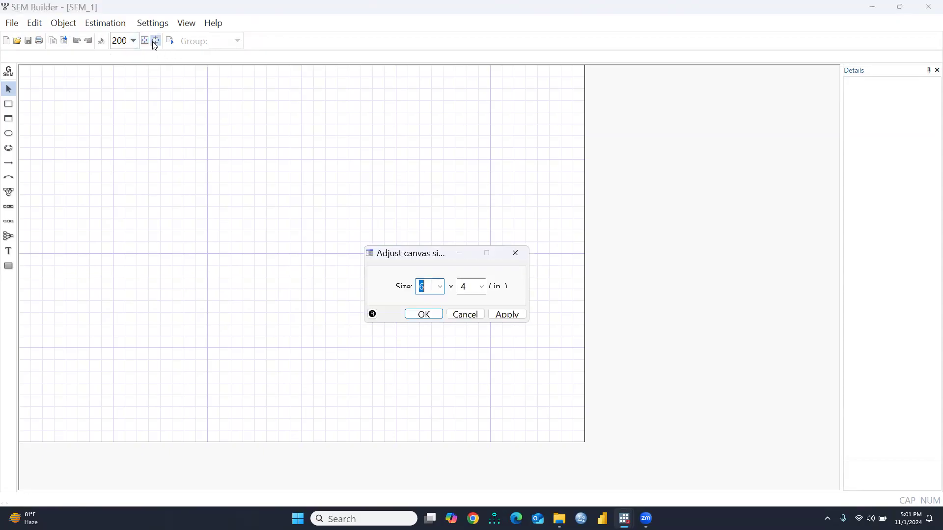
pyautogui.click(441, 287)
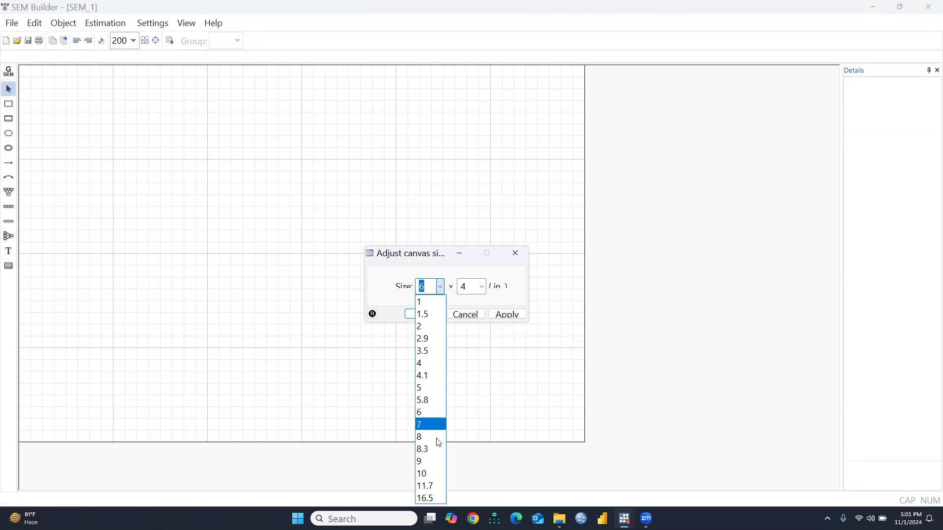
pyautogui.click(422, 437)
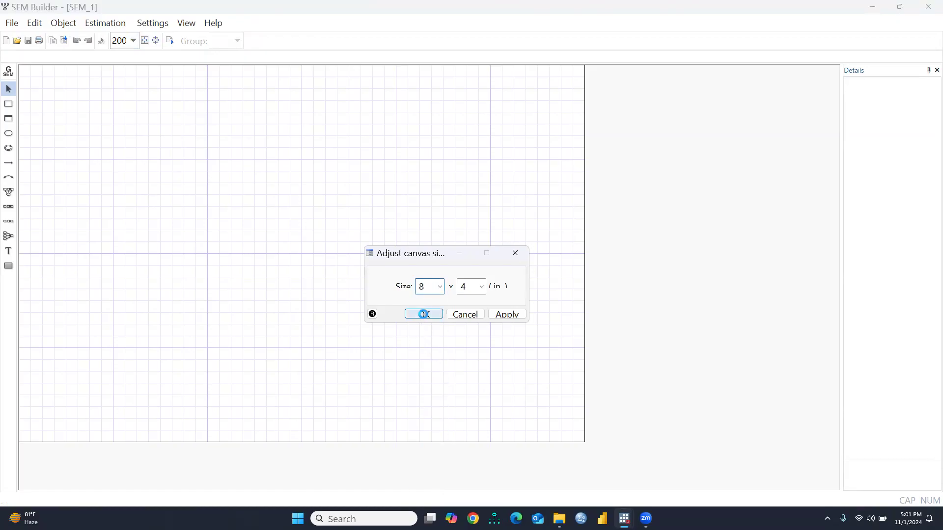
pyautogui.click(423, 317)
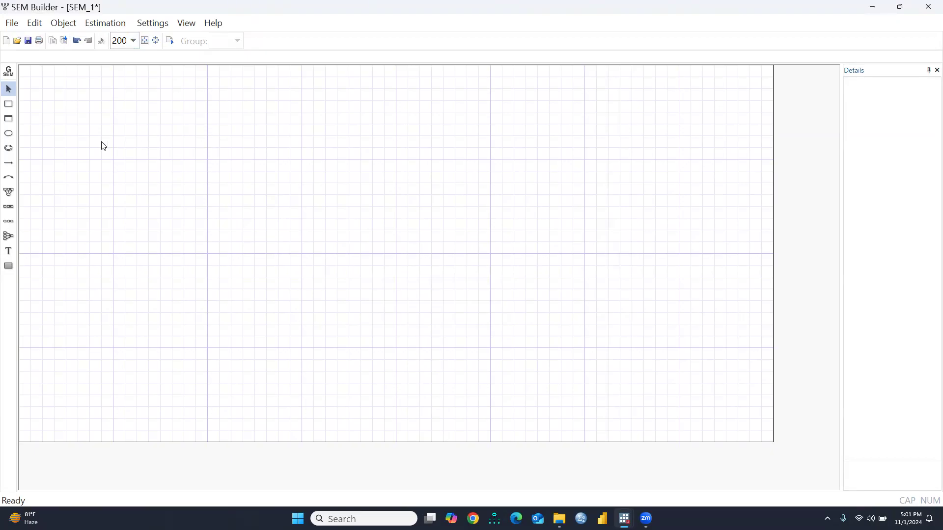
# Place three observed-variable boxes: left, top centre and right
pyautogui.click(9, 105)
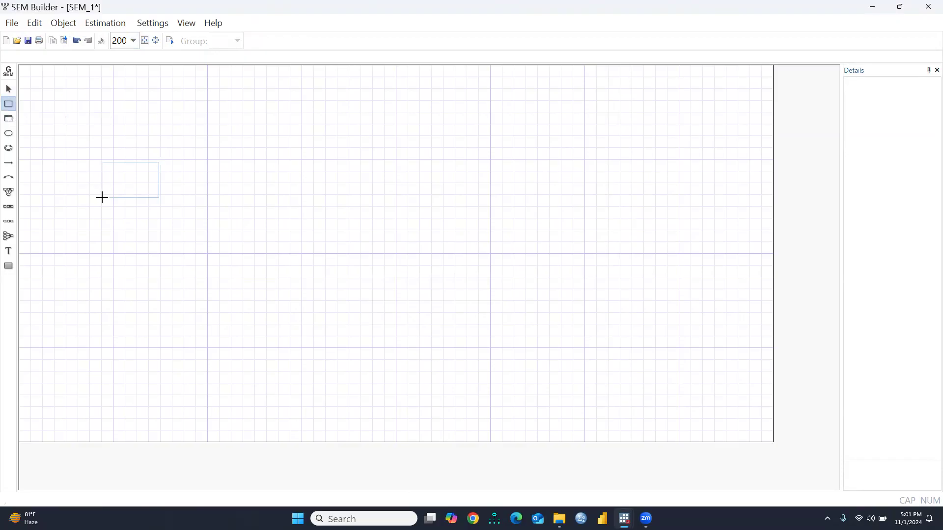
pyautogui.click(98, 247)
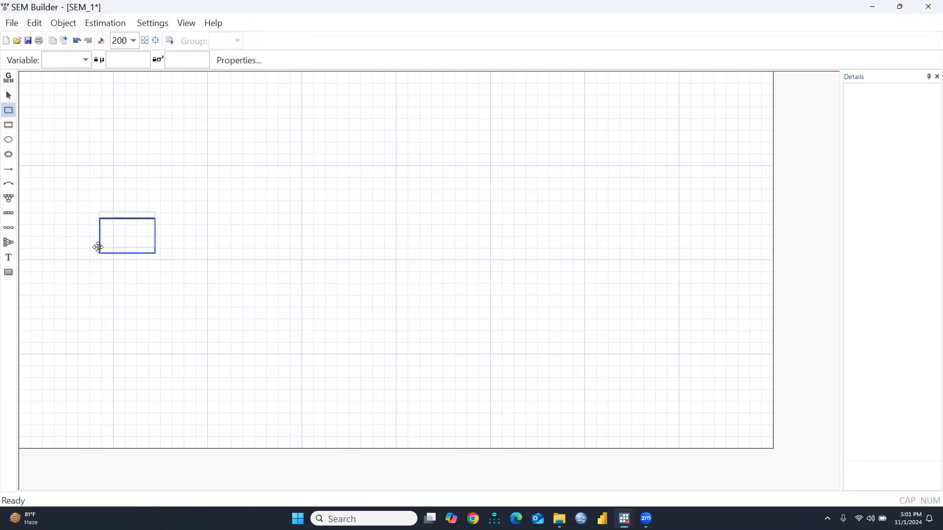
pyautogui.click(299, 188)
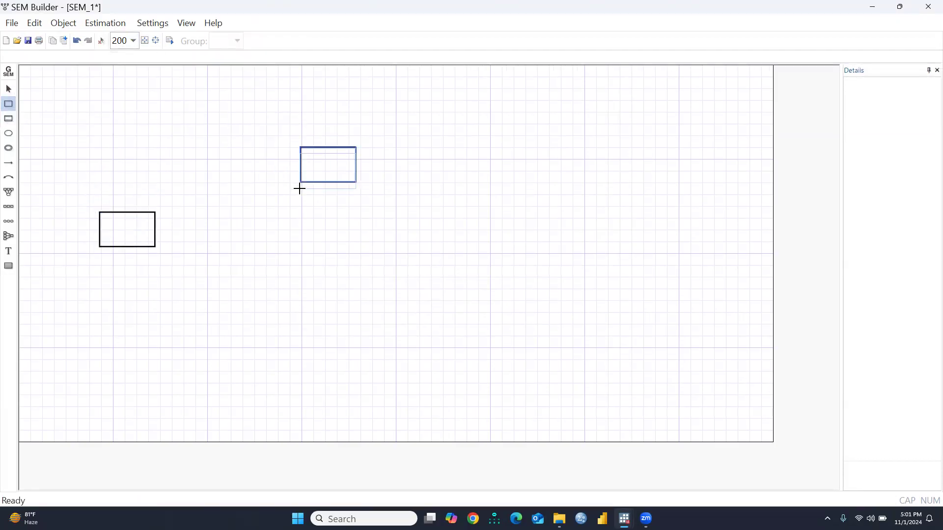
pyautogui.click(492, 259)
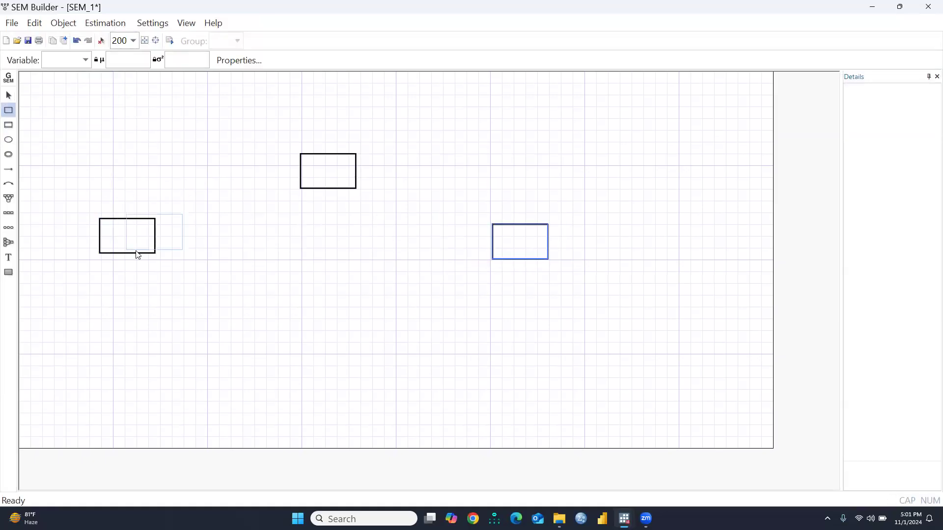
pyautogui.click(7, 111)
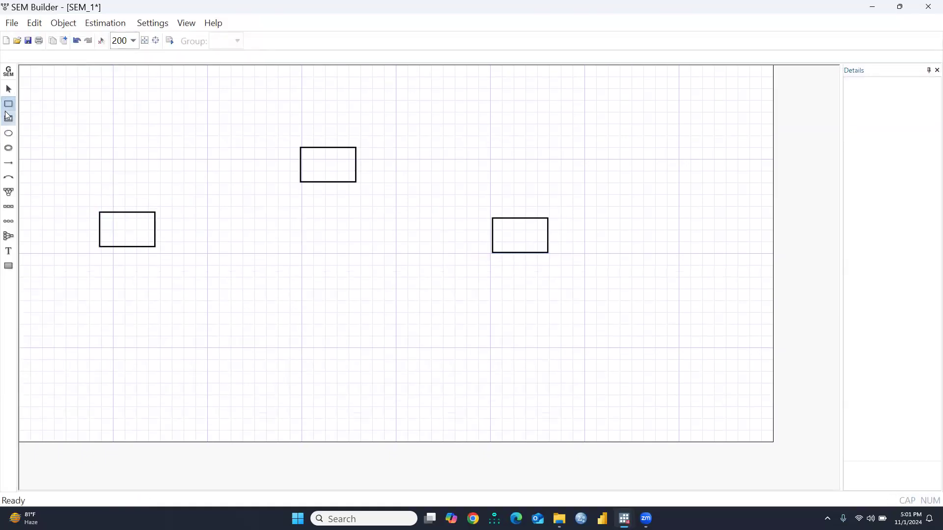
# Draw paths left→top, top→right and a direct left→right path, creating errors ε1 and ε2
pyautogui.click(10, 166)
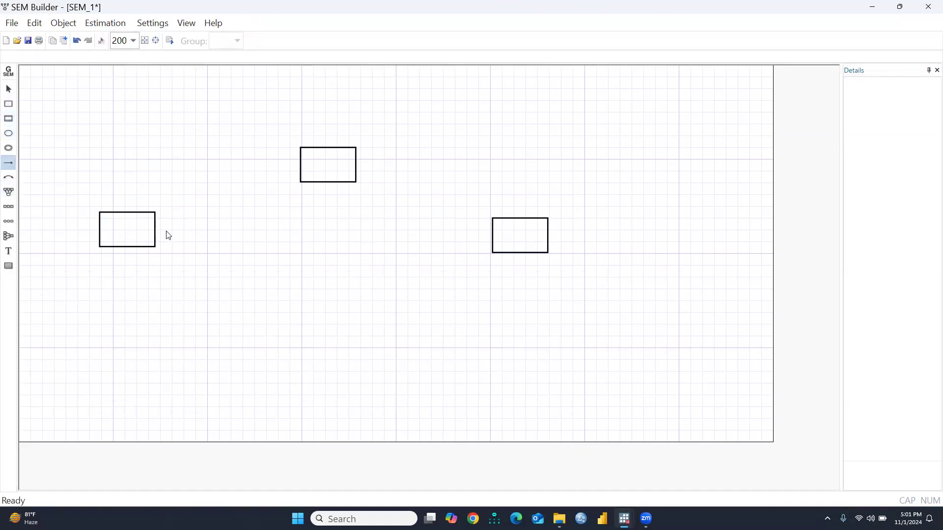
pyautogui.moveTo(153, 233); pyautogui.dragTo(302, 165)
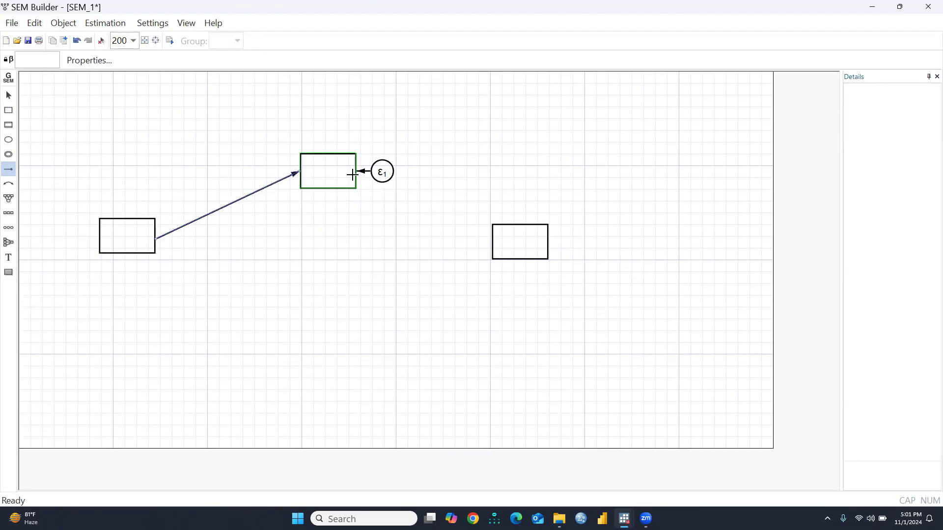
pyautogui.moveTo(353, 175); pyautogui.dragTo(493, 249)
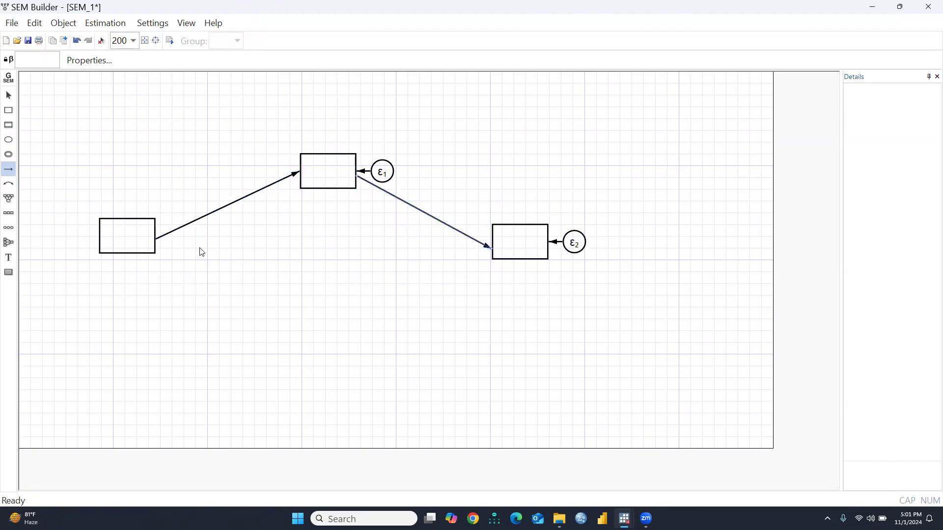
pyautogui.moveTo(153, 242); pyautogui.dragTo(491, 252)
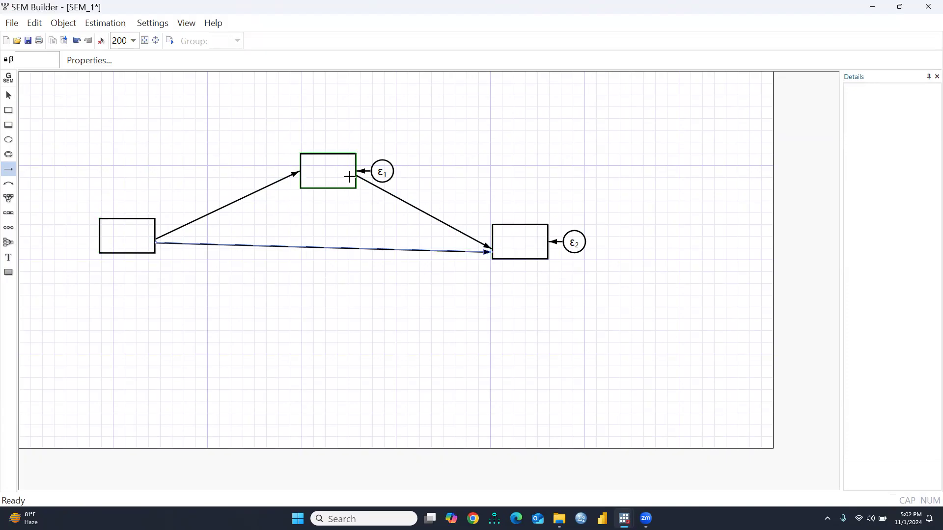
pyautogui.click(10, 100)
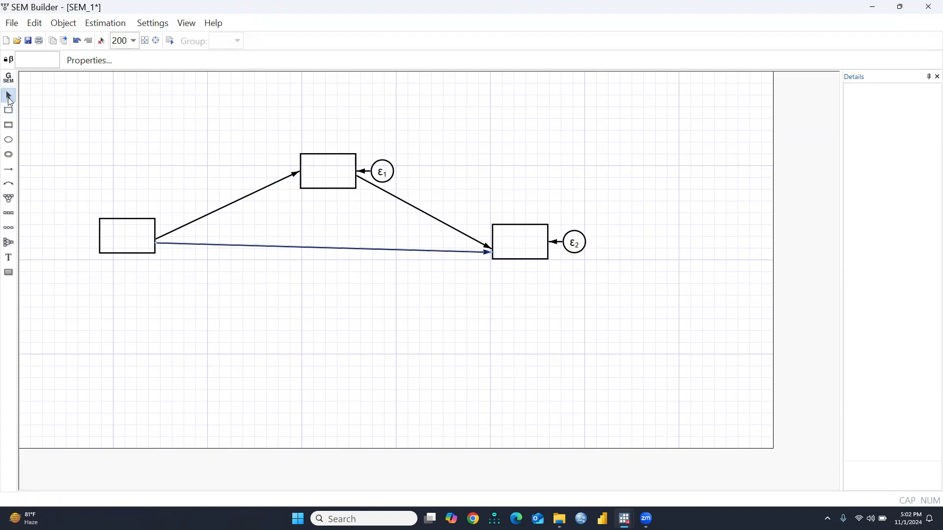
# Assign EC1 to the left box and GP1 to the top box
pyautogui.doubleClick(130, 239)
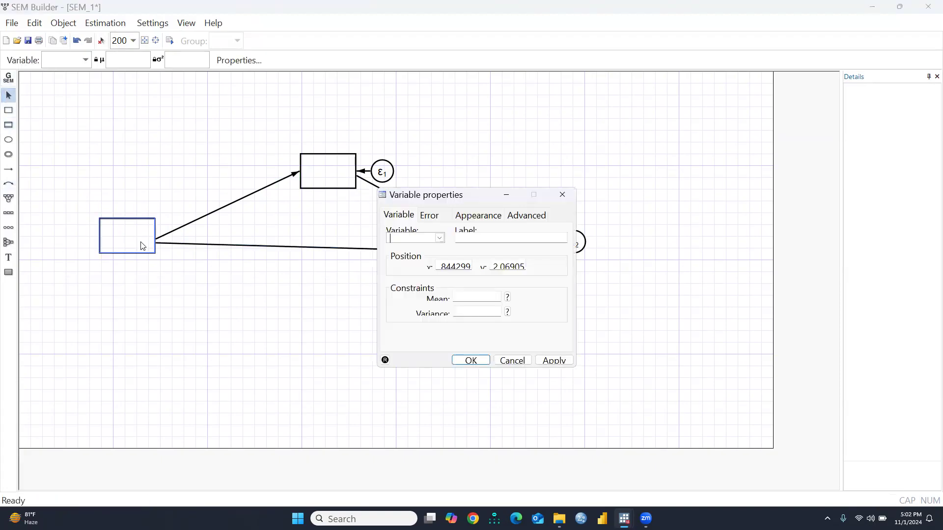
pyautogui.click(440, 238)
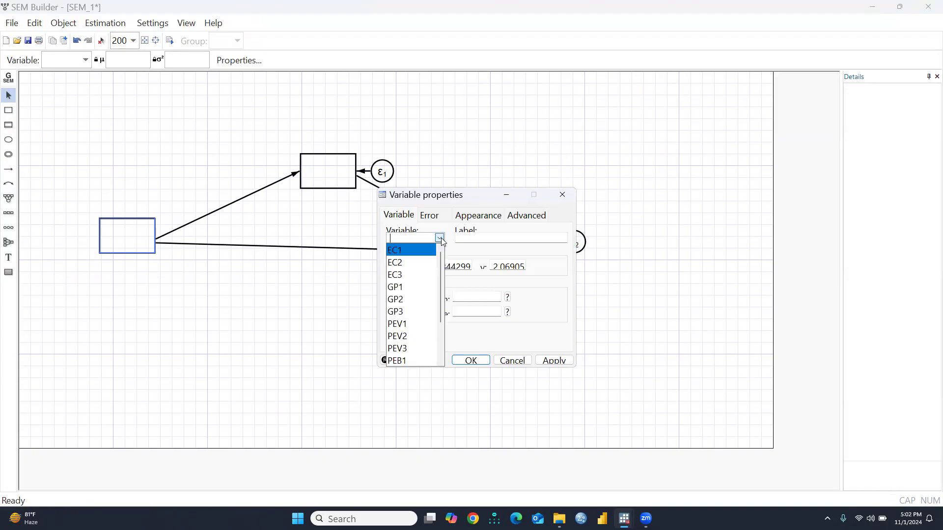
pyautogui.click(407, 251)
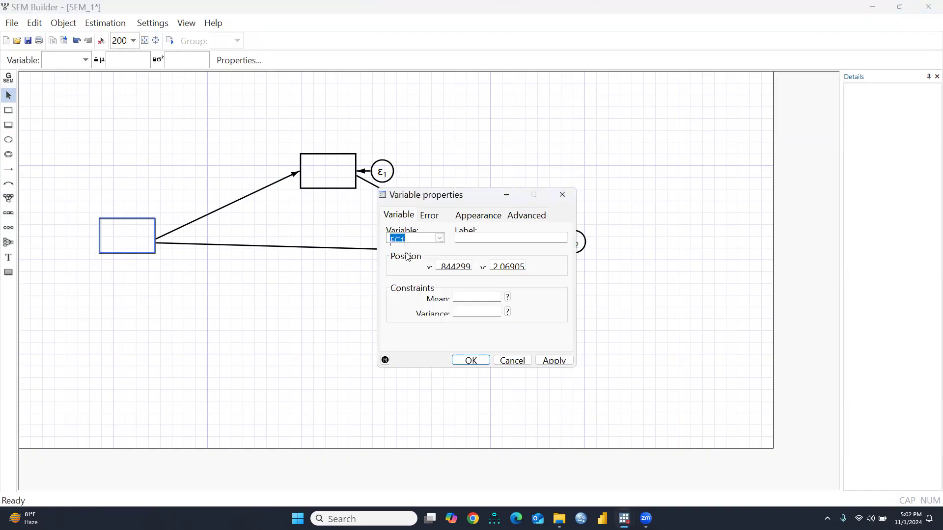
pyautogui.click(467, 362)
pyautogui.doubleClick(338, 179)
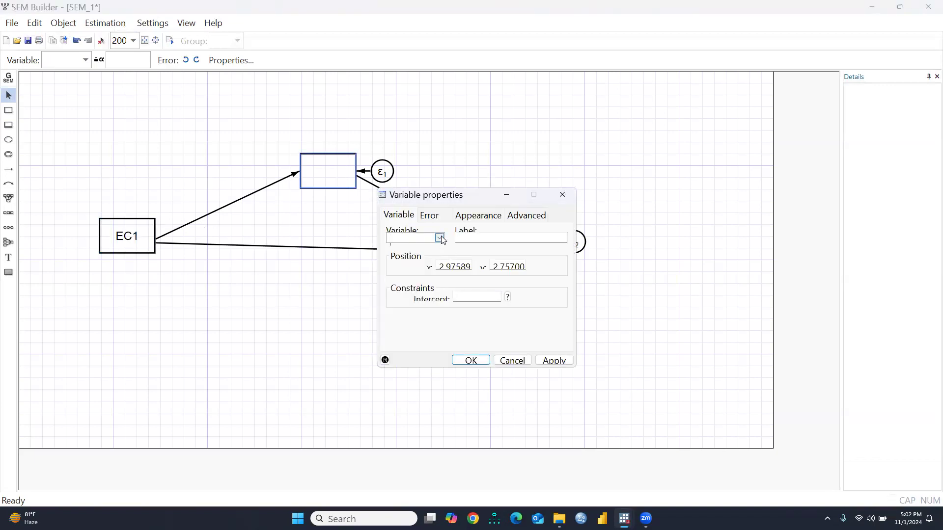
pyautogui.click(440, 237)
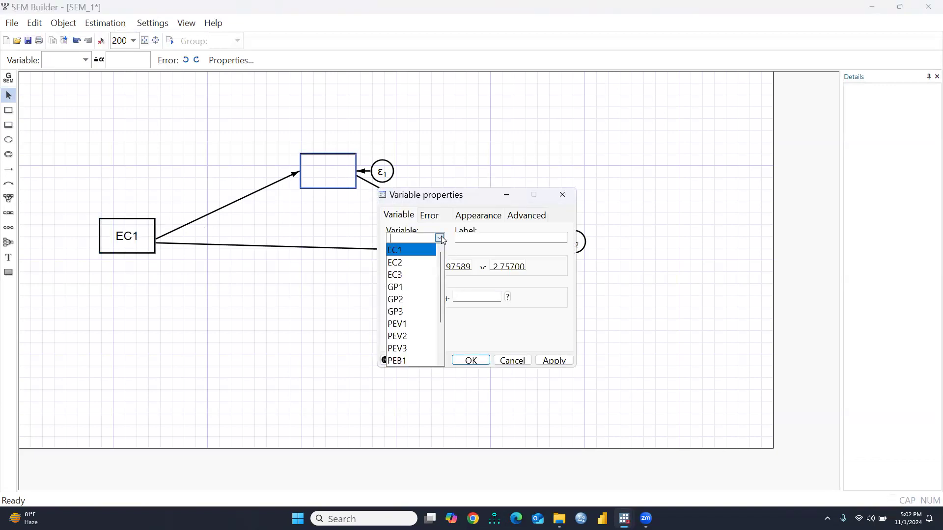
pyautogui.click(395, 286)
pyautogui.click(471, 361)
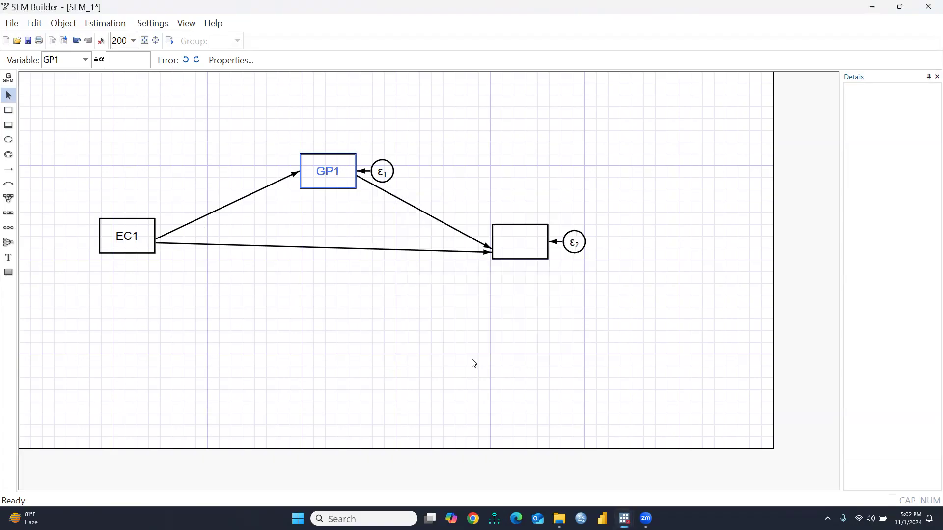
# Assign BI1 to the right box
pyautogui.doubleClick(517, 242)
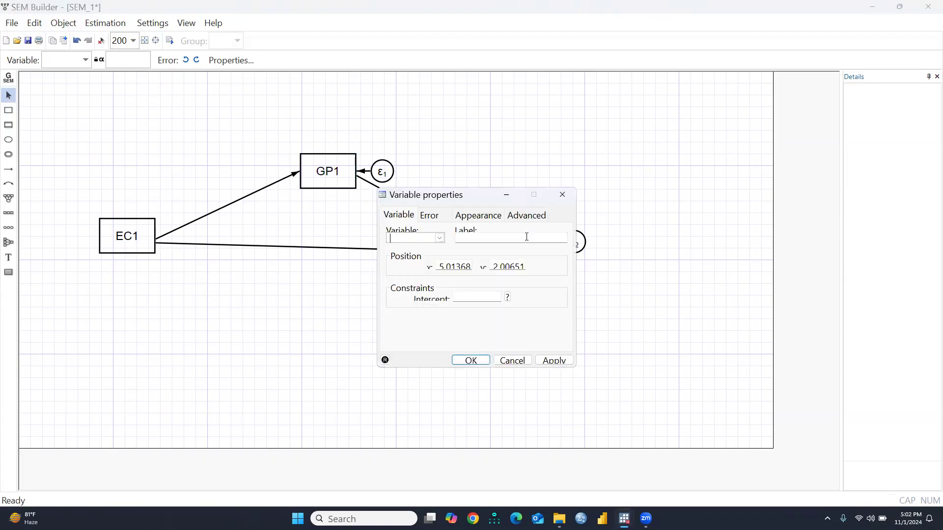
pyautogui.click(440, 239)
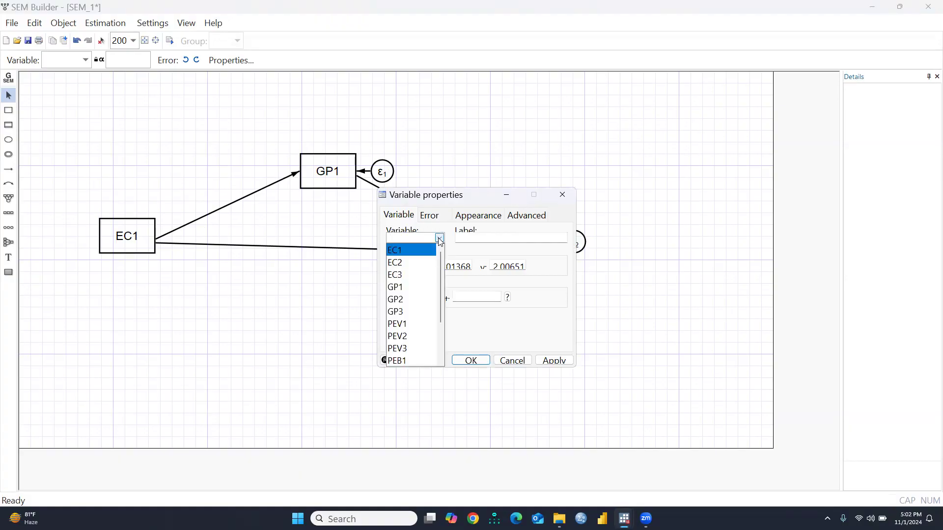
pyautogui.scroll(-2, 432, 307)
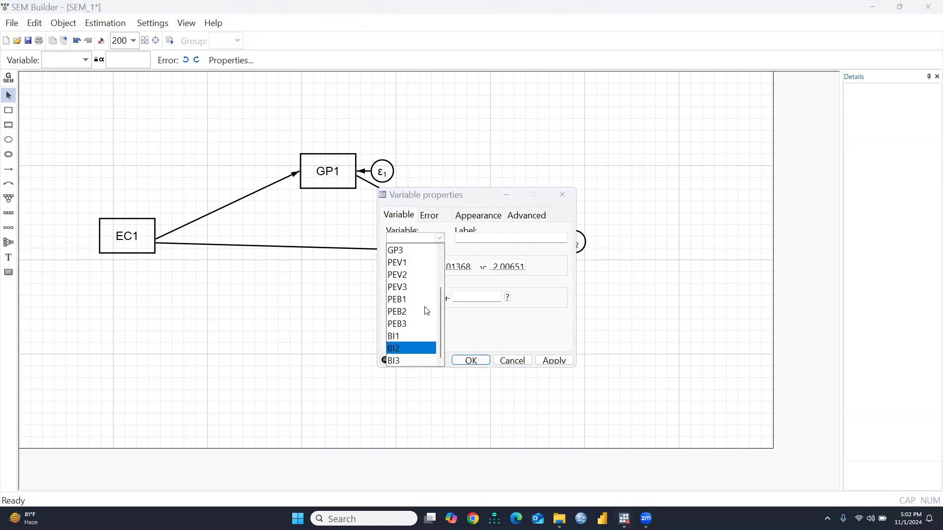
pyautogui.click(393, 336)
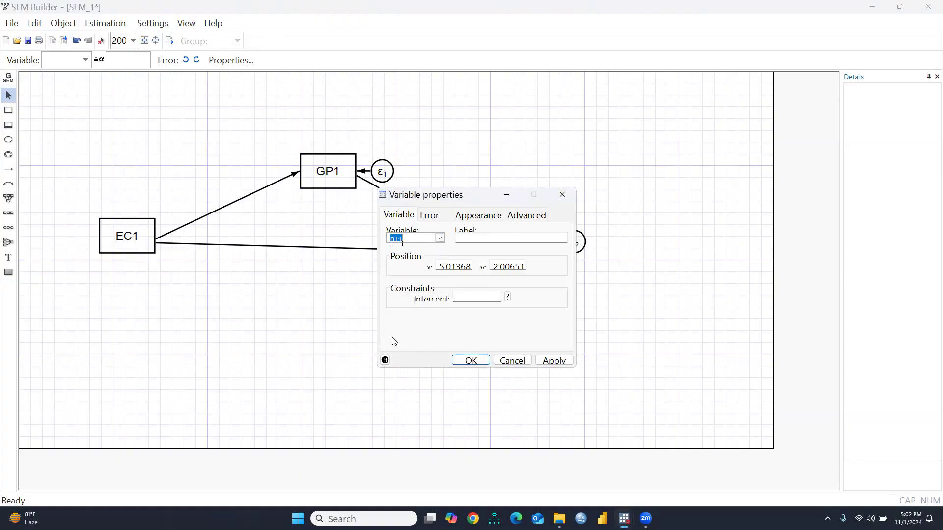
pyautogui.click(470, 360)
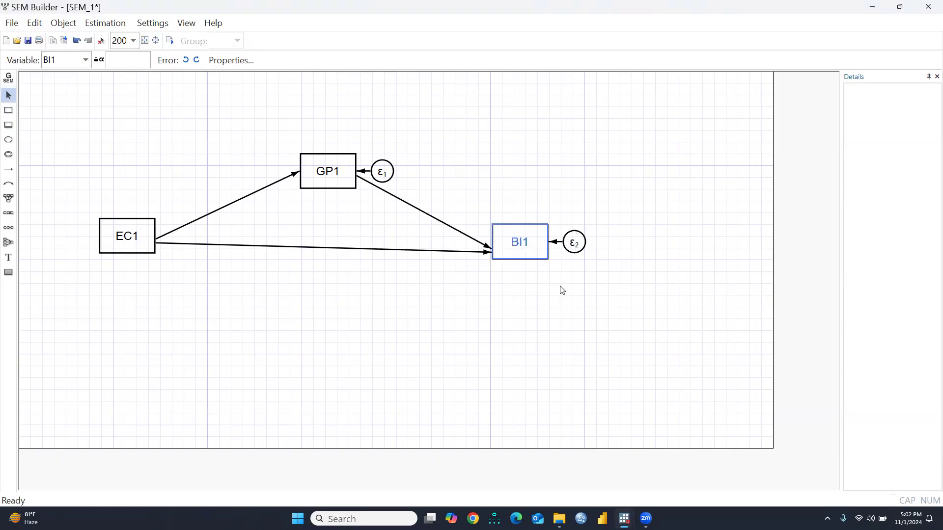
# Toggle generalized SEM on, cancel the GSEM estimation dialog, and switch back to linear SEM
pyautogui.click(8, 78)
pyautogui.click(96, 22)
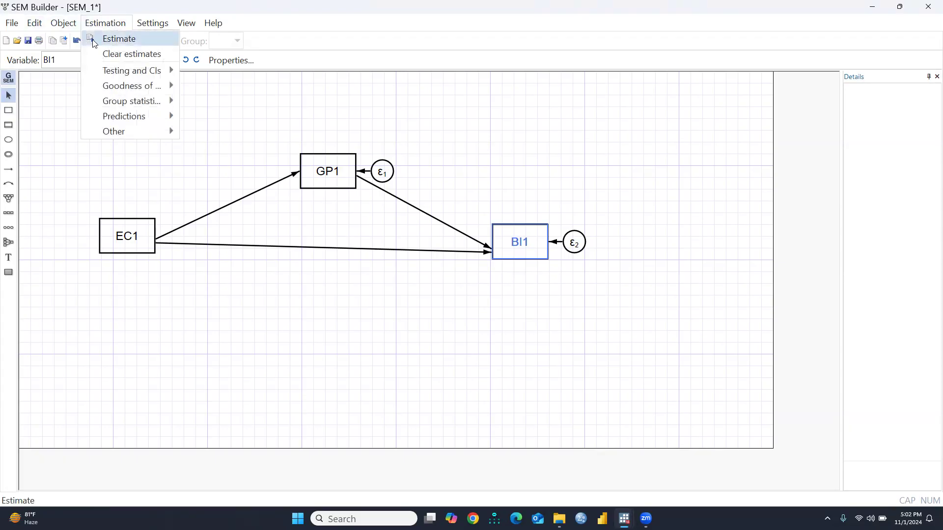
pyautogui.click(132, 39)
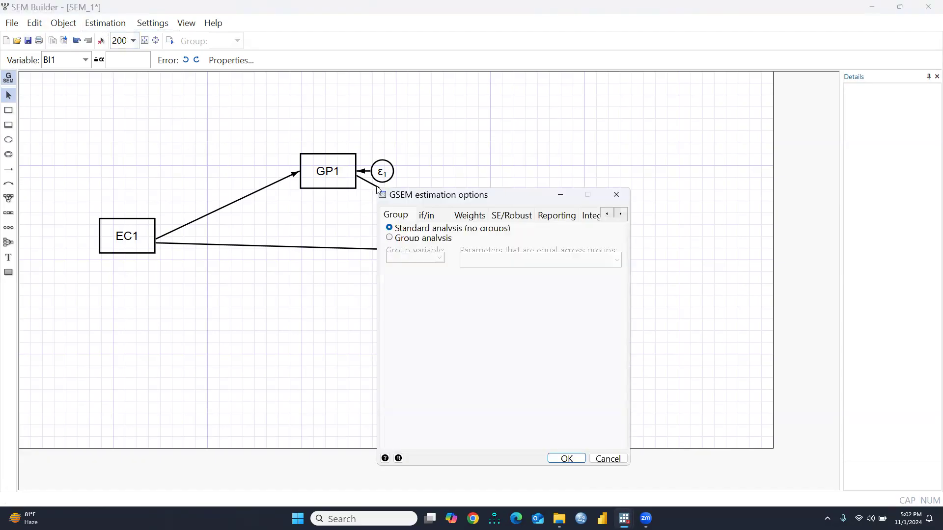
pyautogui.click(617, 195)
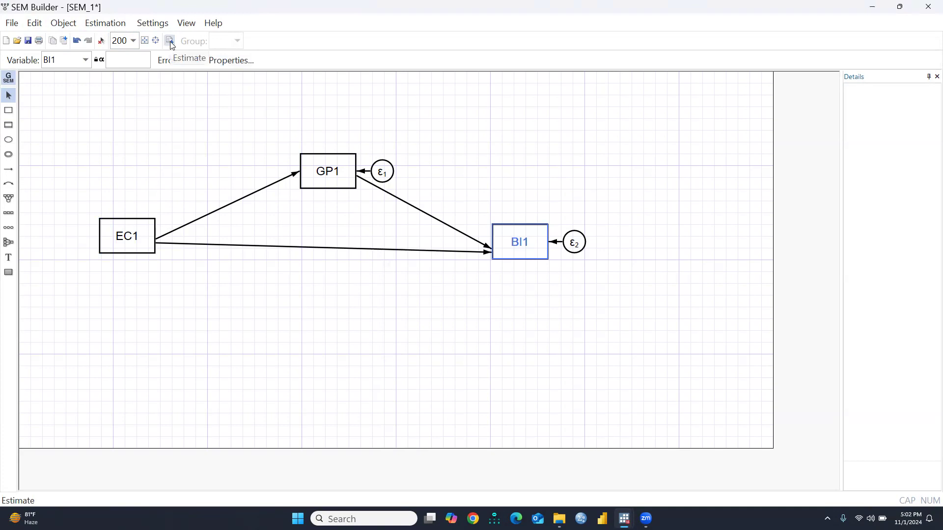
pyautogui.click(8, 79)
# Estimate the model by maximum likelihood, giving path coefficients .30, .60 and .14
pyautogui.click(114, 24)
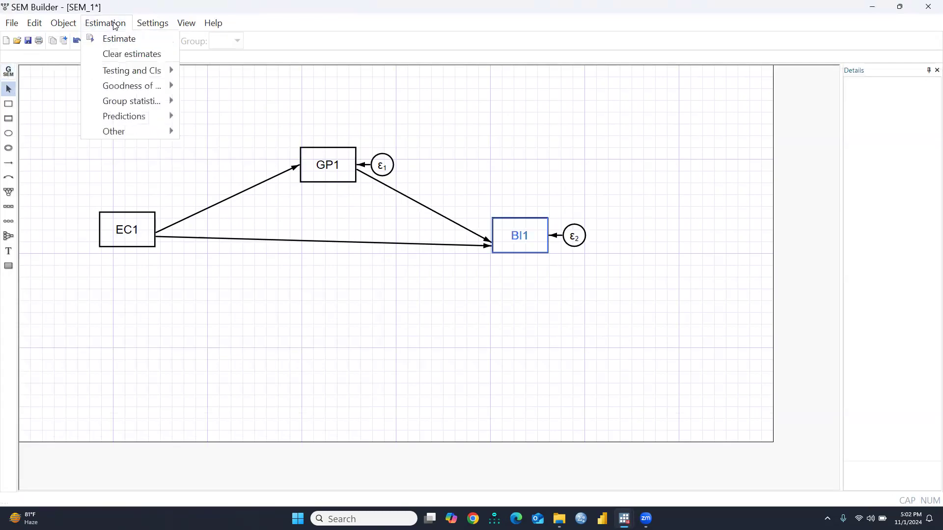
pyautogui.click(114, 39)
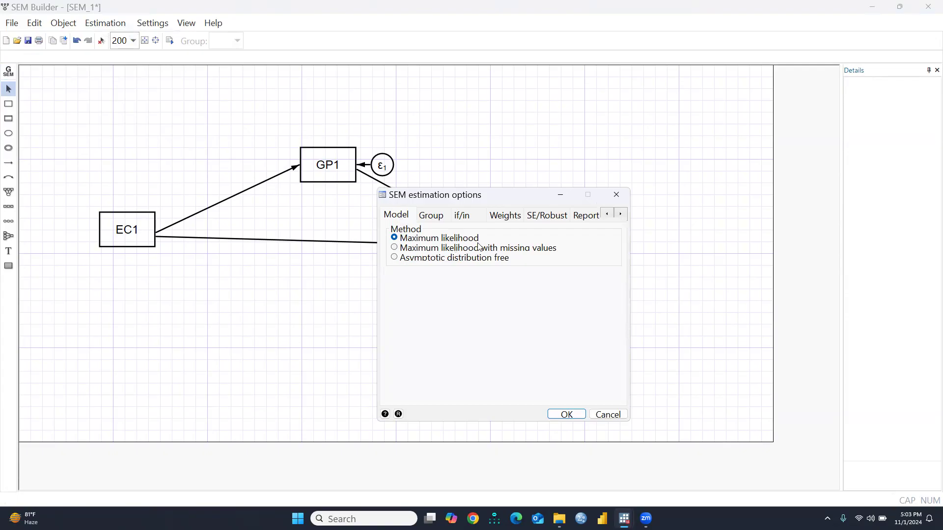
pyautogui.click(567, 415)
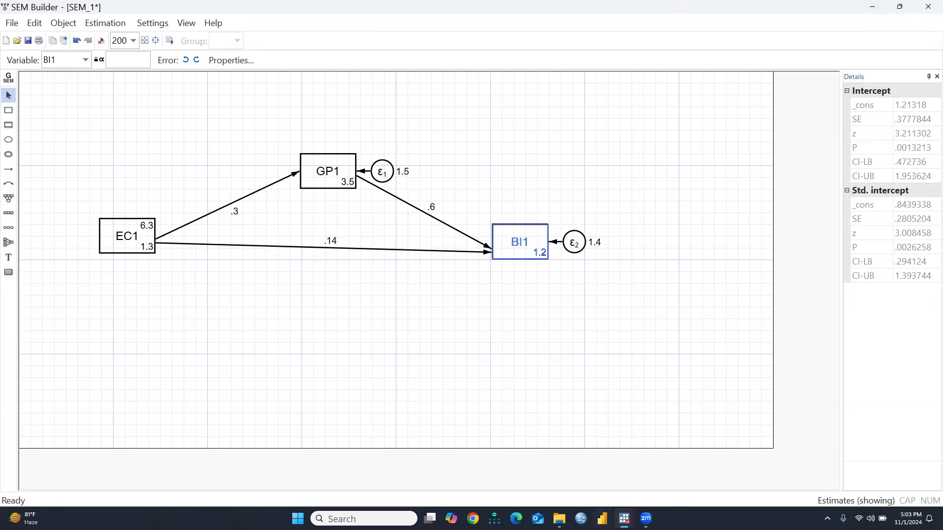
pyautogui.moveTo(619, 507)
pyautogui.click(584, 481)
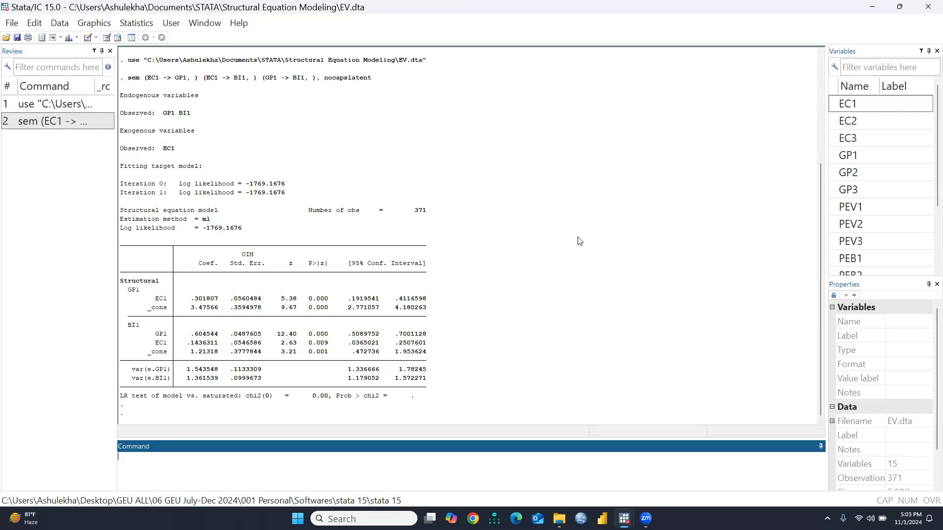
pyautogui.press('super+plus')
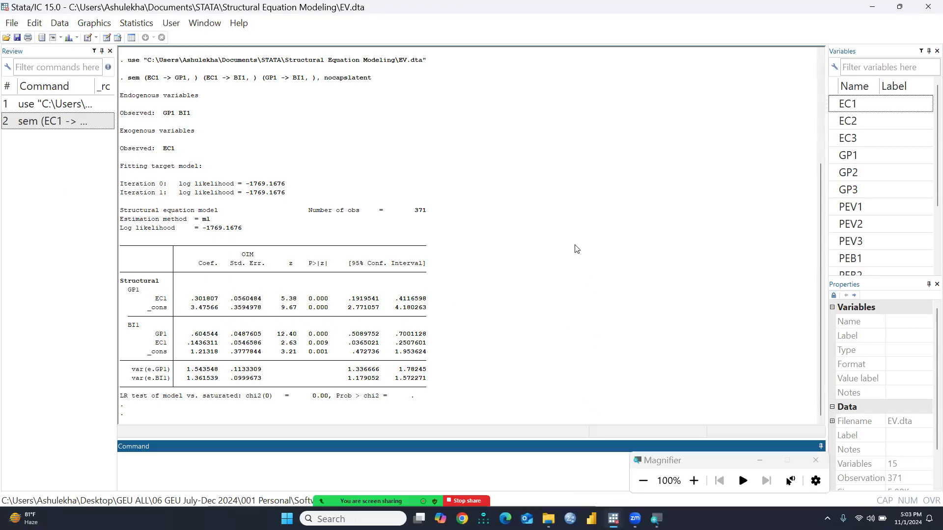
pyautogui.click(694, 481)
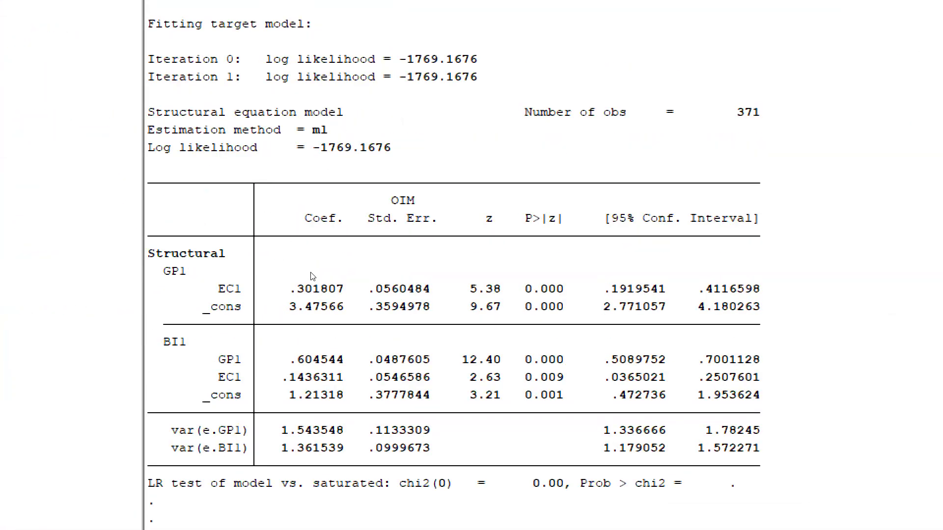
pyautogui.scroll(3, 309, 261)
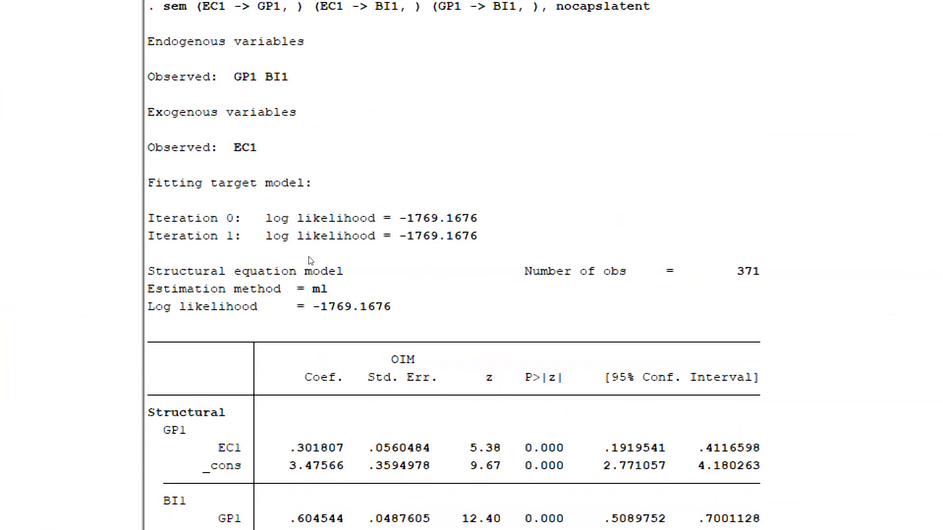
pyautogui.scroll(2, 309, 260)
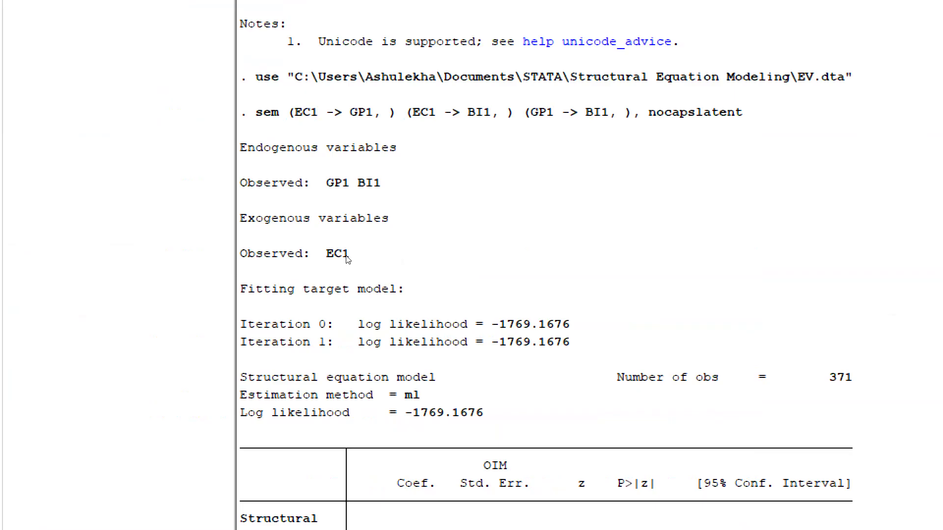
pyautogui.scroll(-3, 352, 259)
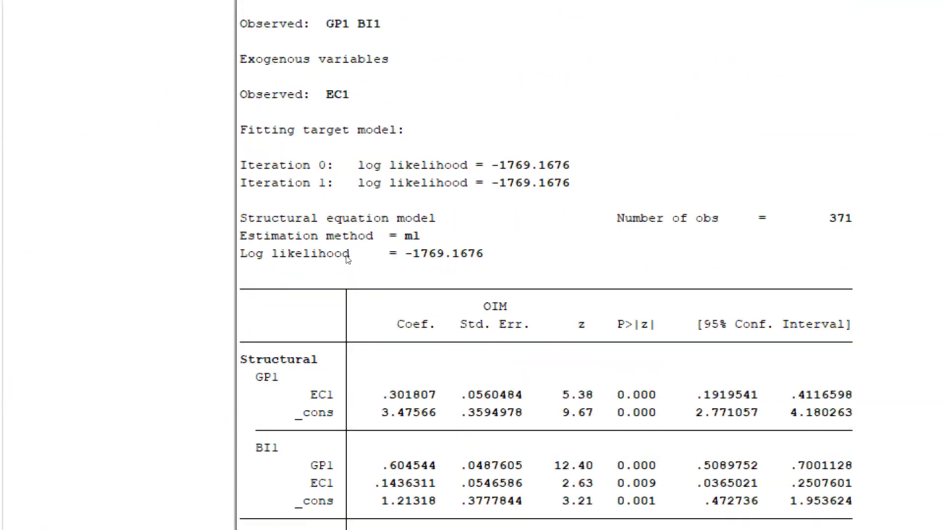
pyautogui.scroll(-2, 348, 260)
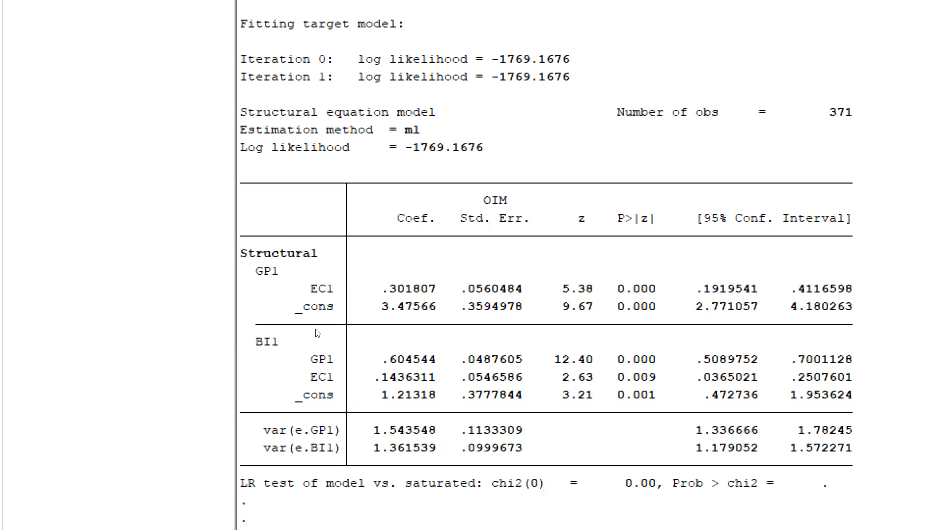
pyautogui.scroll(1, 316, 333)
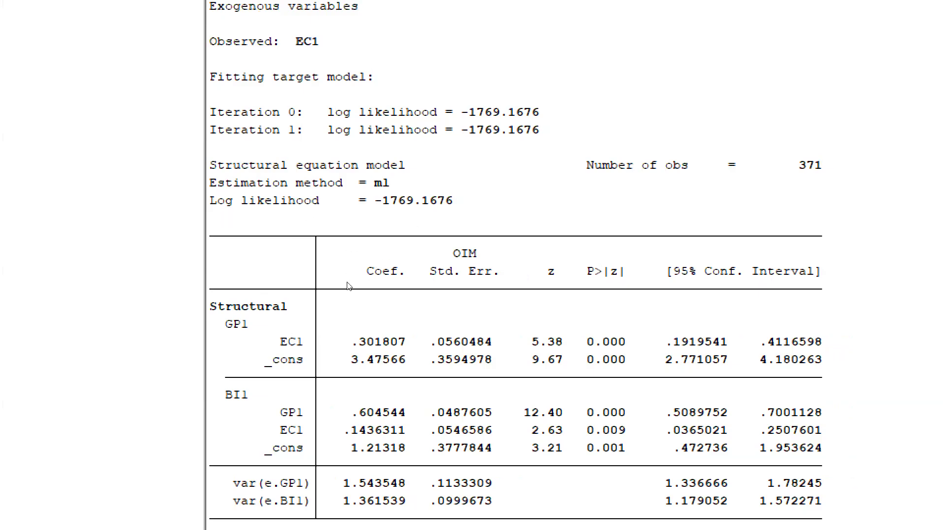
pyautogui.scroll(-1, 315, 299)
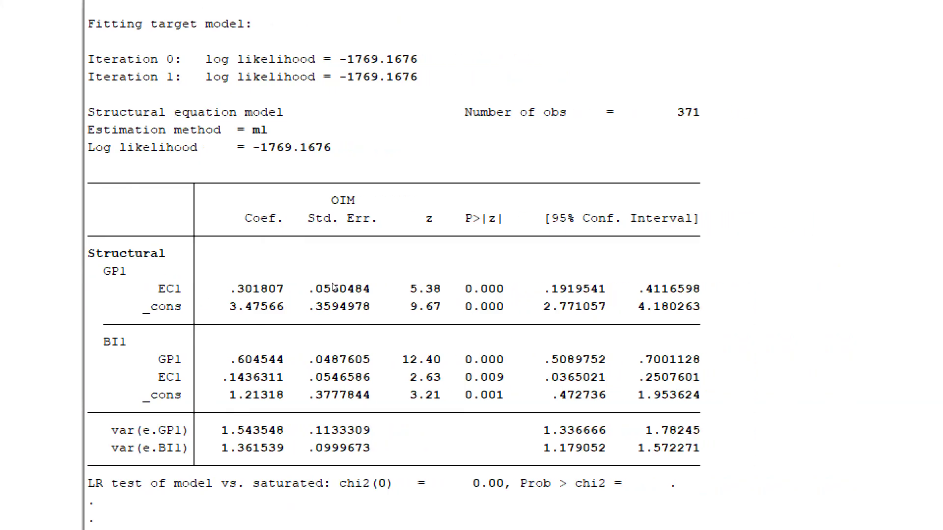
pyautogui.press('Escape')
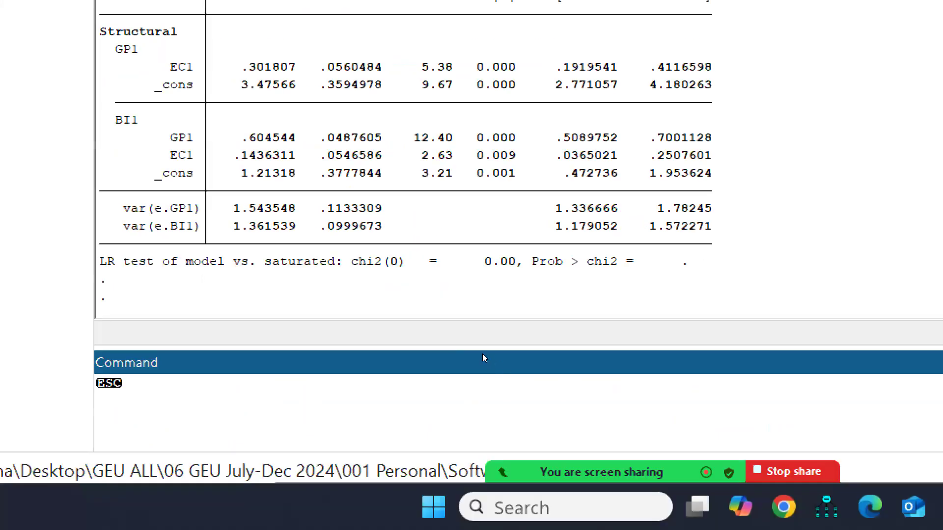
pyautogui.press('super+minus')
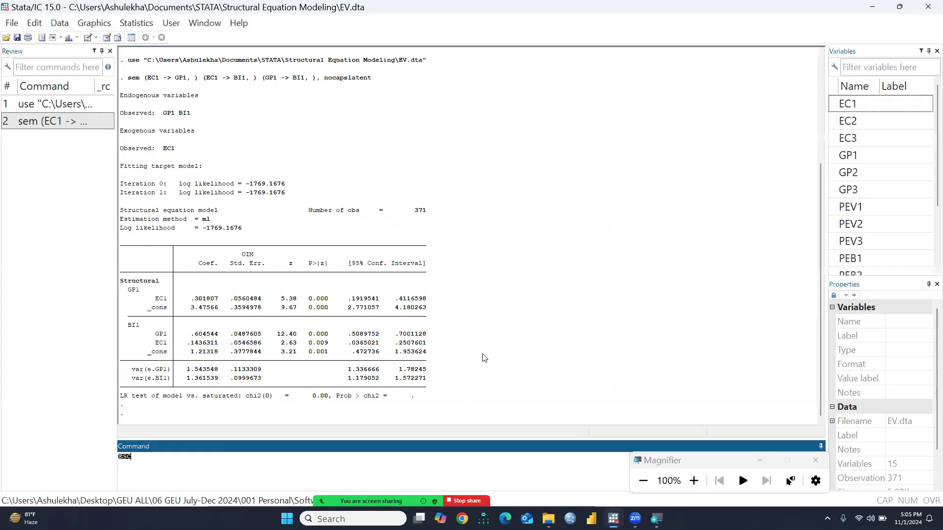